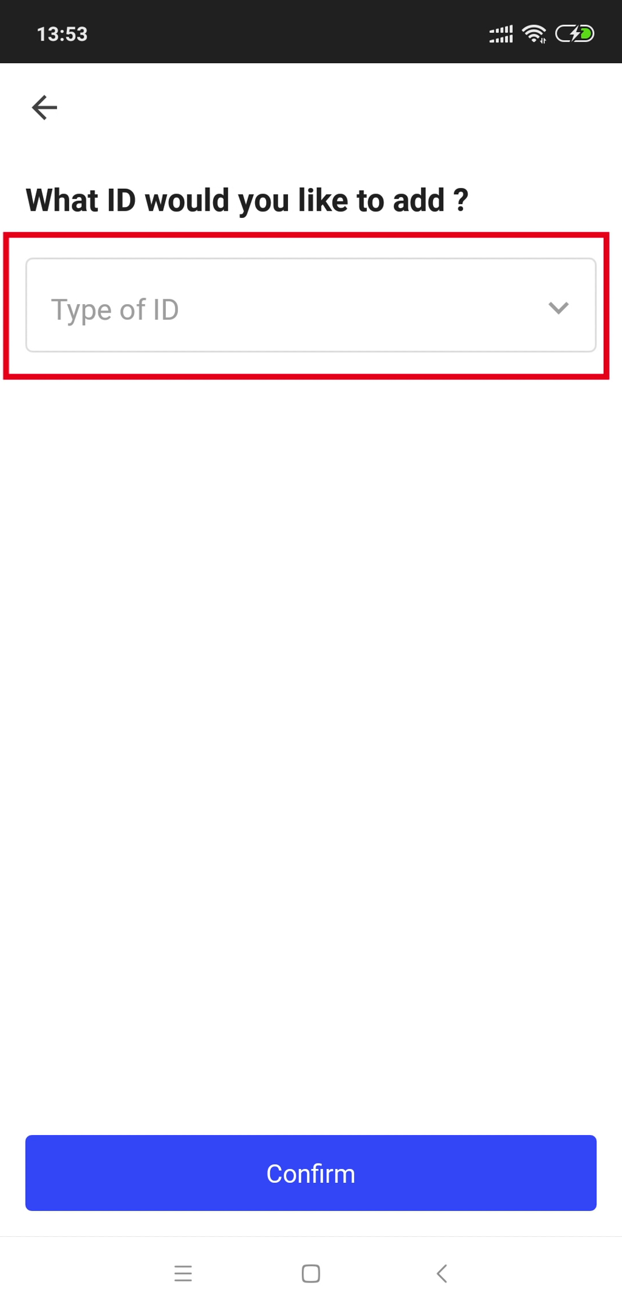
Step: Choose Aadhaar as the type of ID proof to add
click(309, 305)
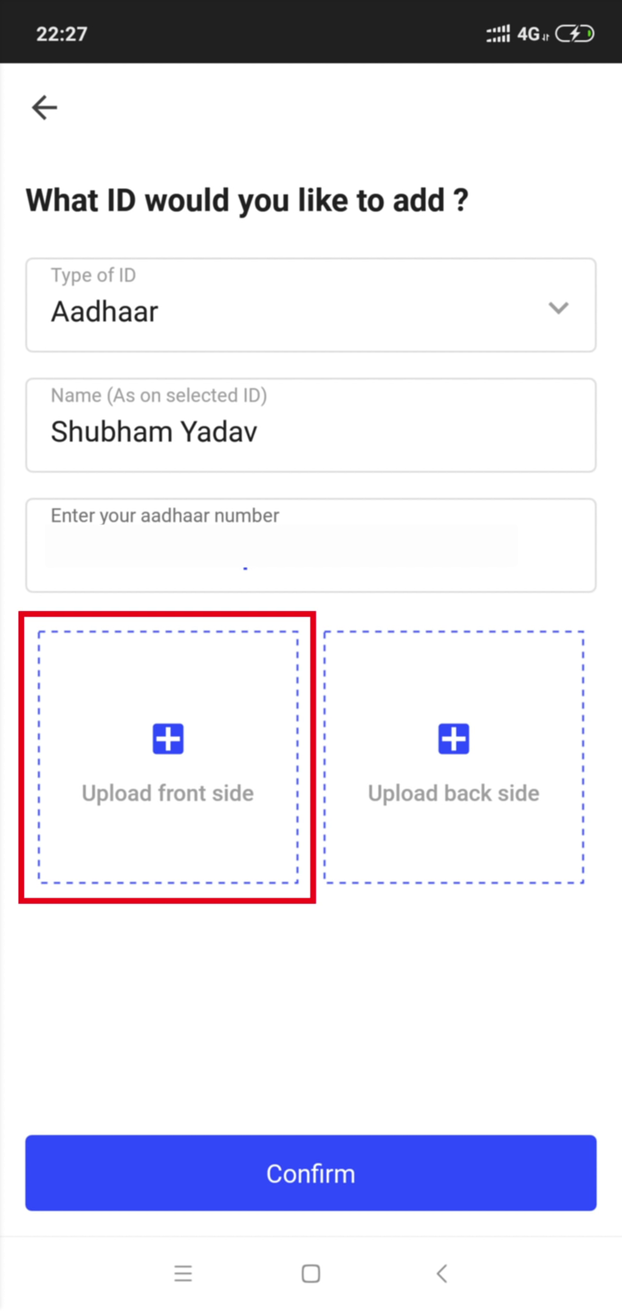
Step: Attach a photo of the Aadhaar card's front side
click(168, 756)
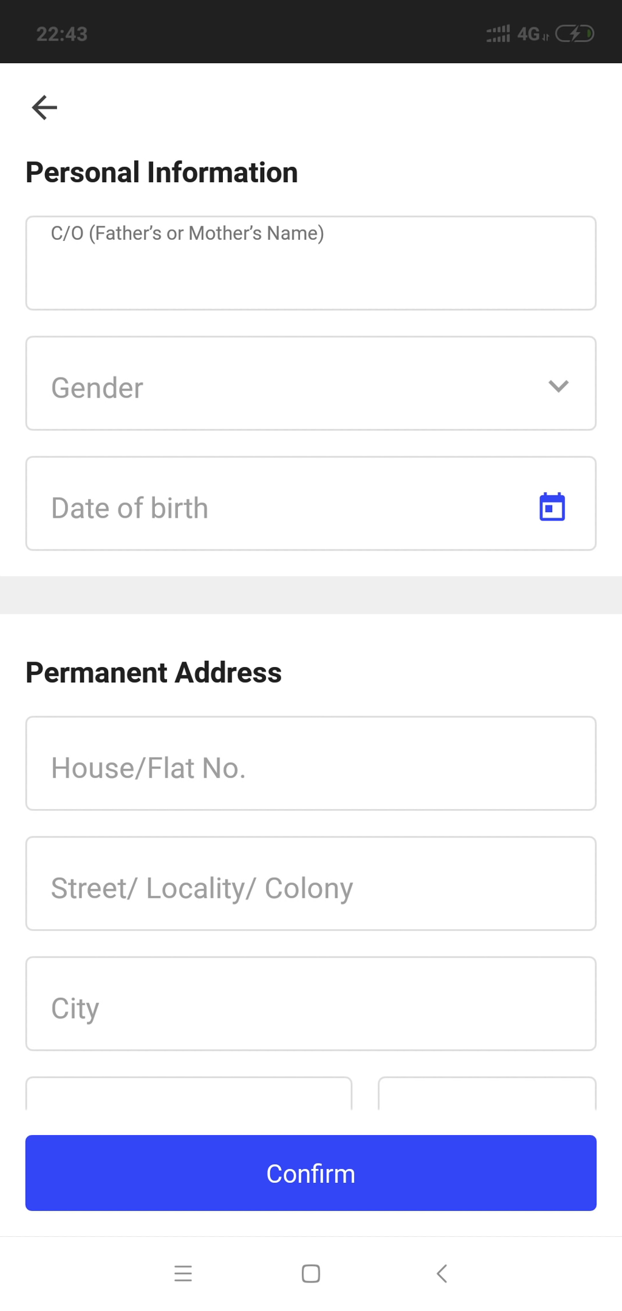
Step: Return to the verification step list and start the Personal Details form
key(Escape)
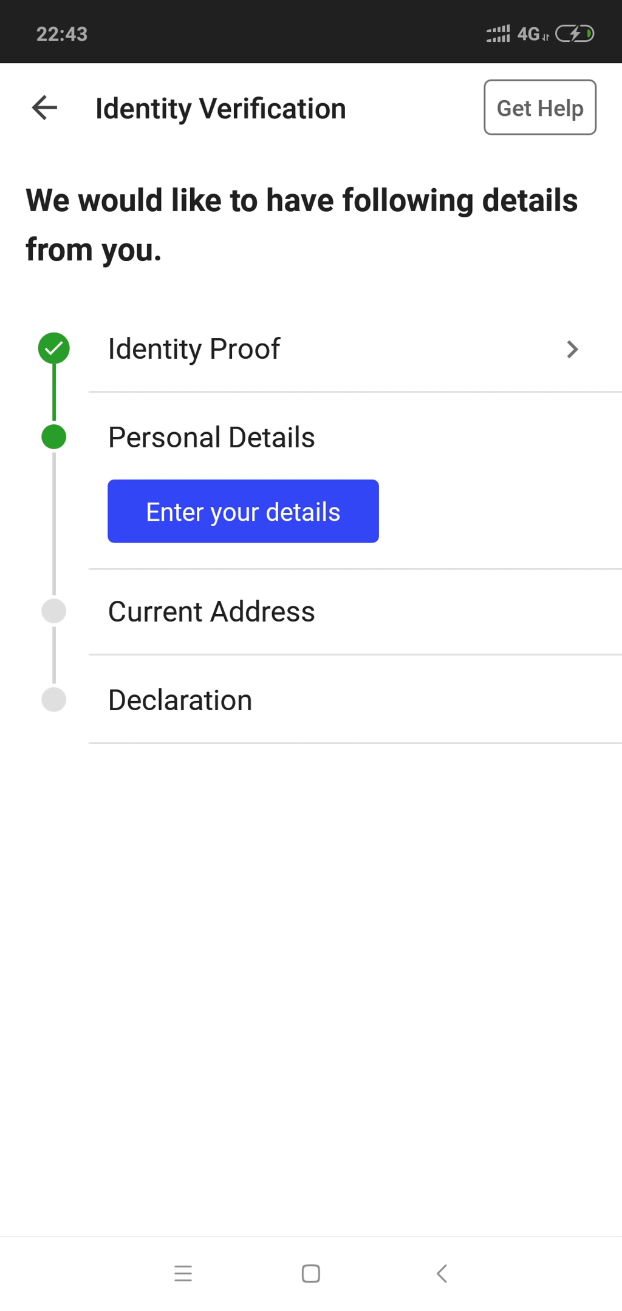
click(243, 511)
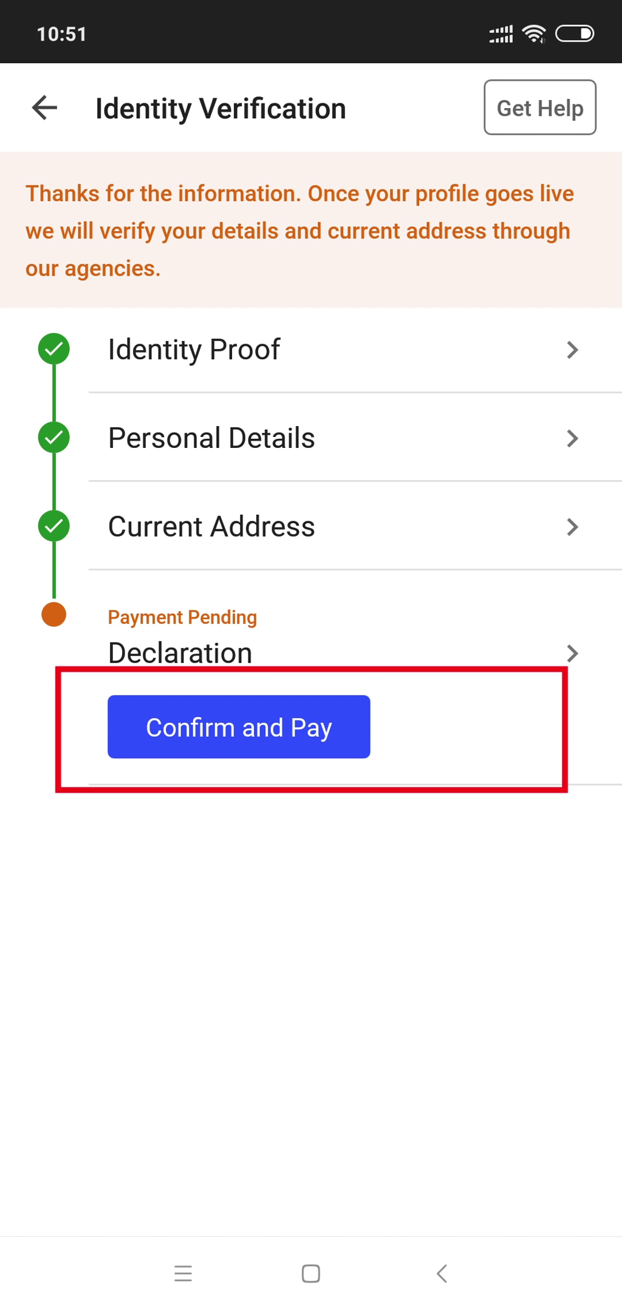
Step: Bring up the declaration terms from Confirm and Pay and accept them with I Agree
click(239, 727)
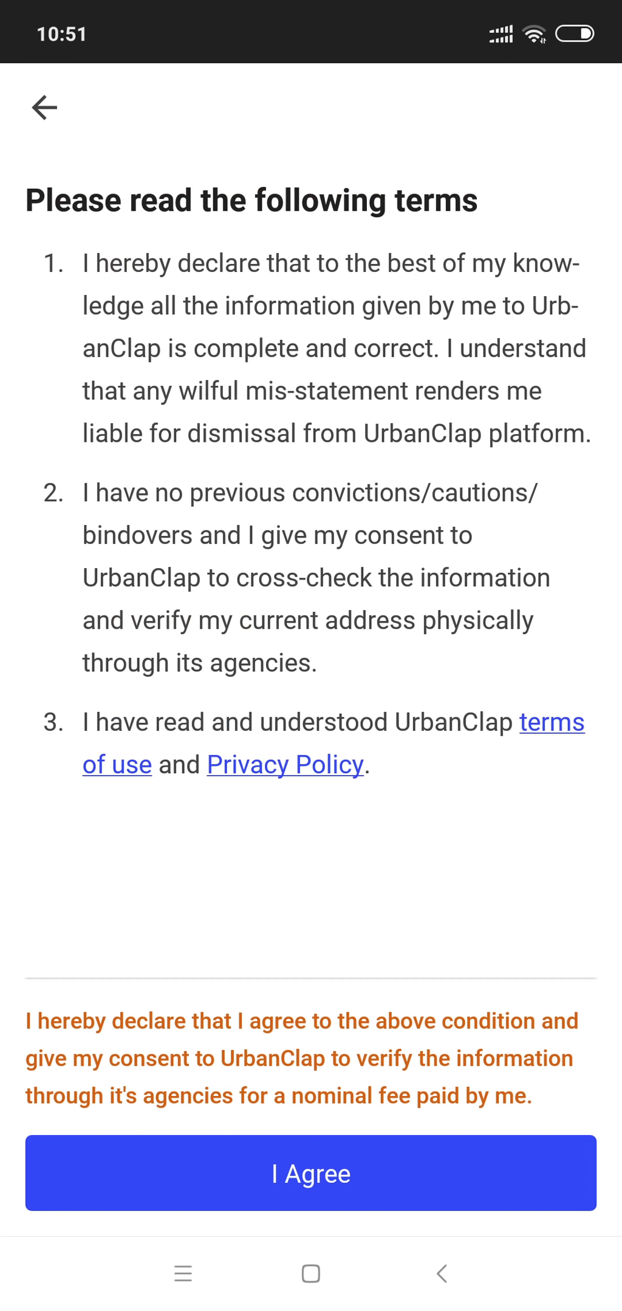
click(310, 1173)
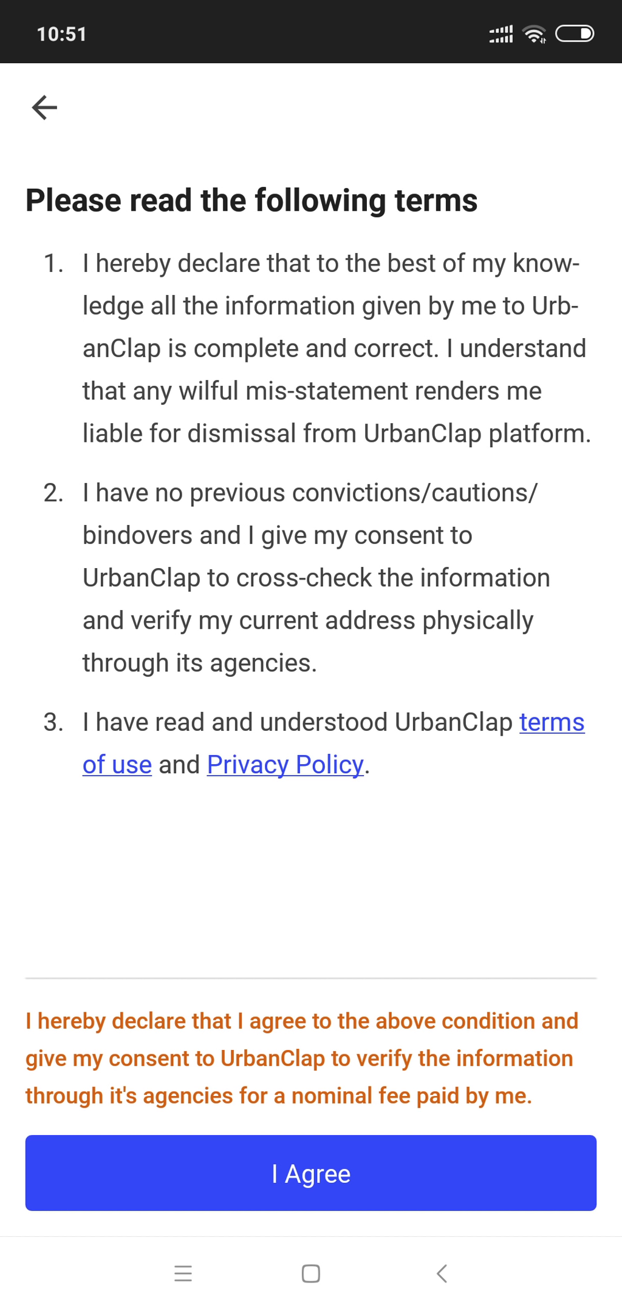